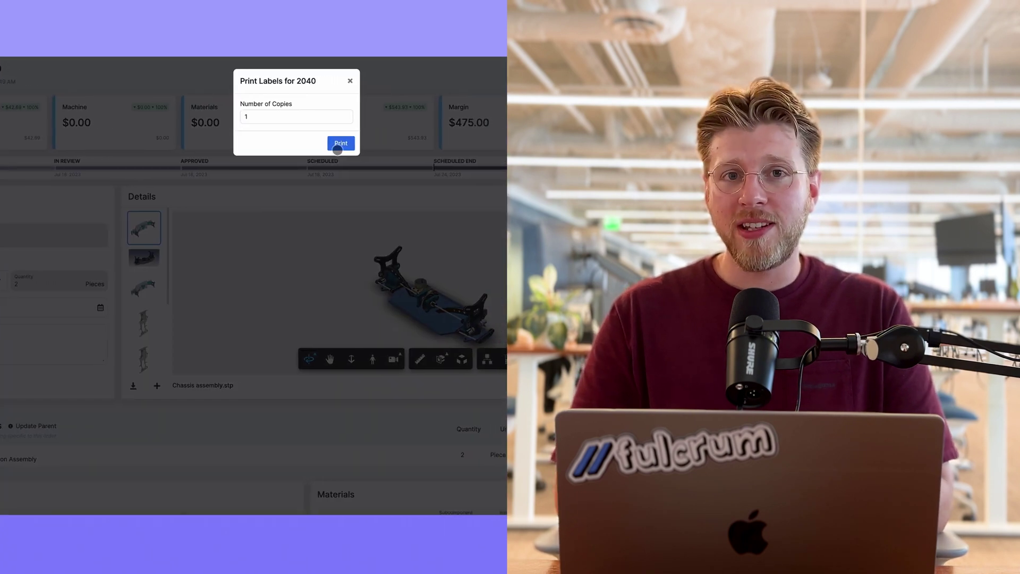
Open order PO456489713's line items, search the orders for 3180, then clear the search
left_click(338, 148)
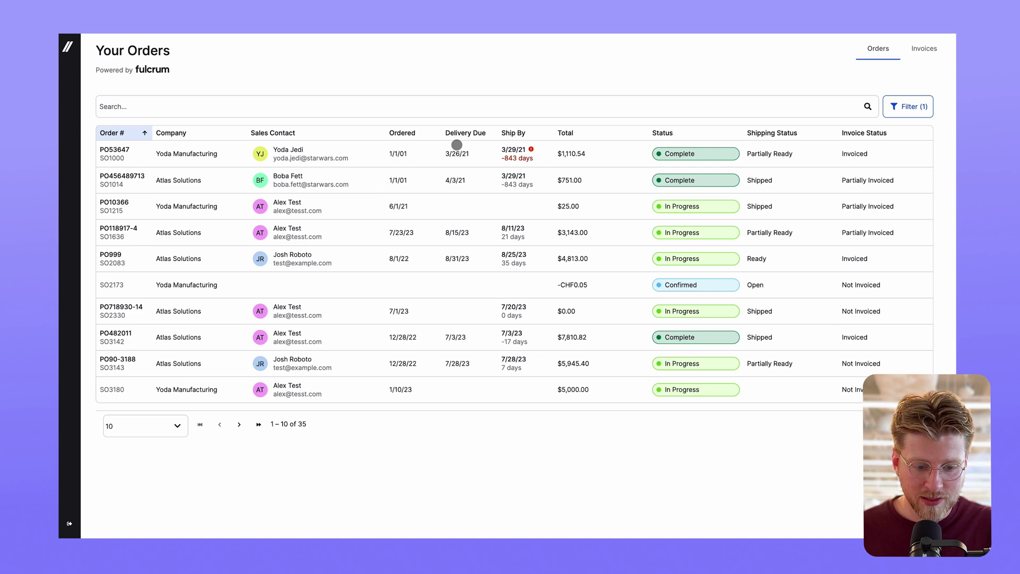
left_click(242, 176)
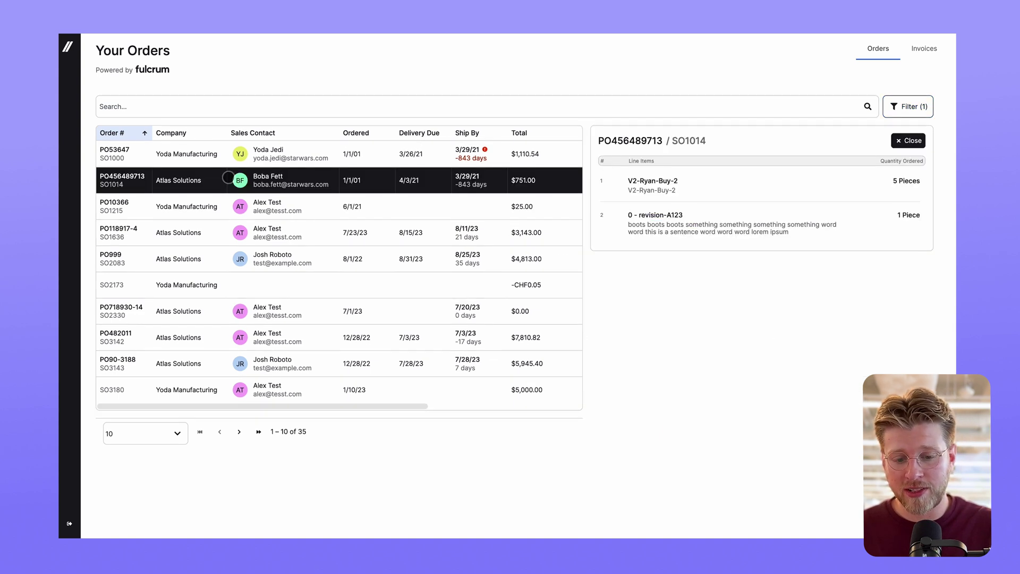
left_click(215, 106)
type("3180")
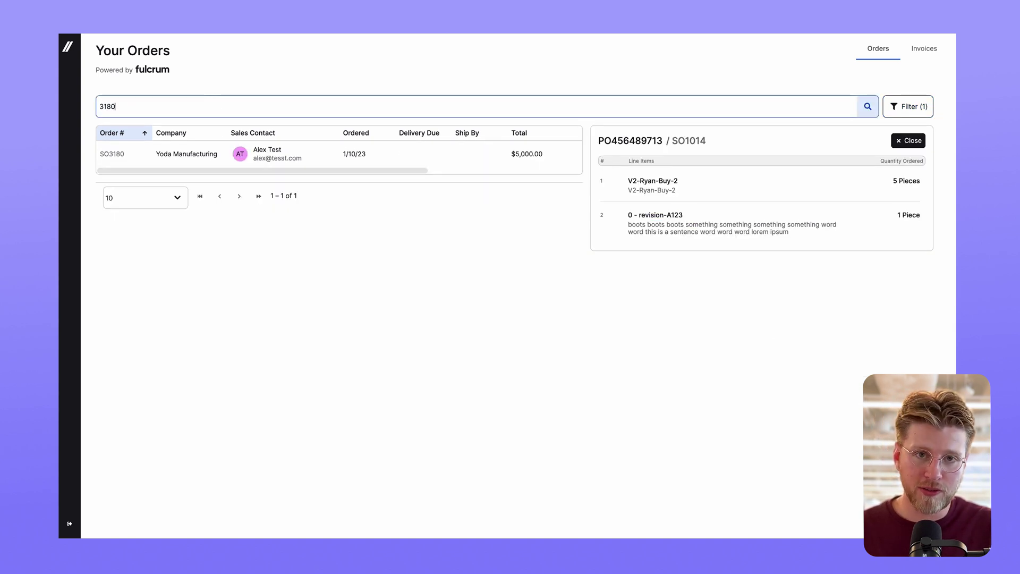
key("Return")
key("BackSpace")
key("BackSpace")
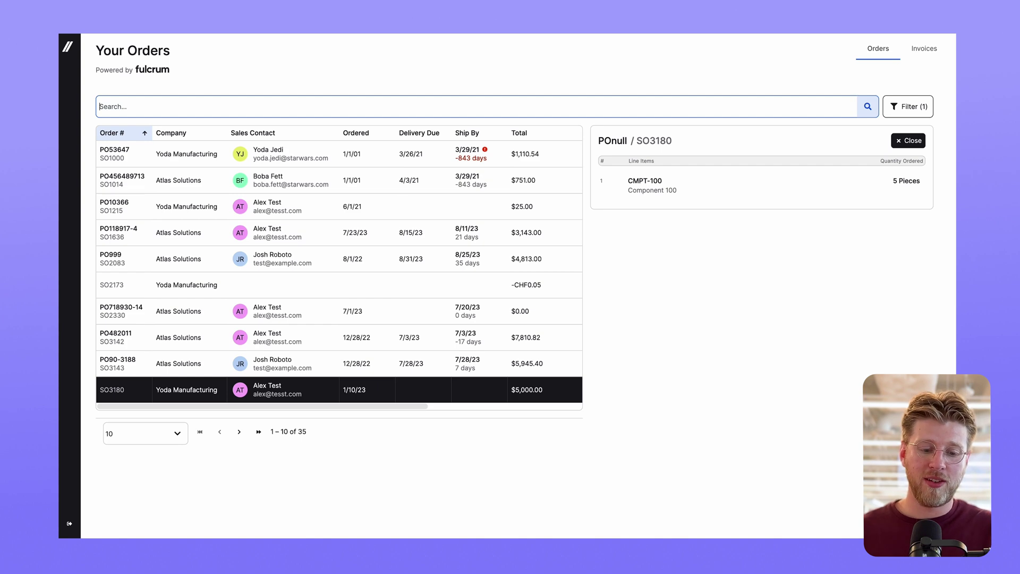
Close the line-item details and filter the orders by Status to Confirmed only
left_click(908, 140)
left_click(909, 107)
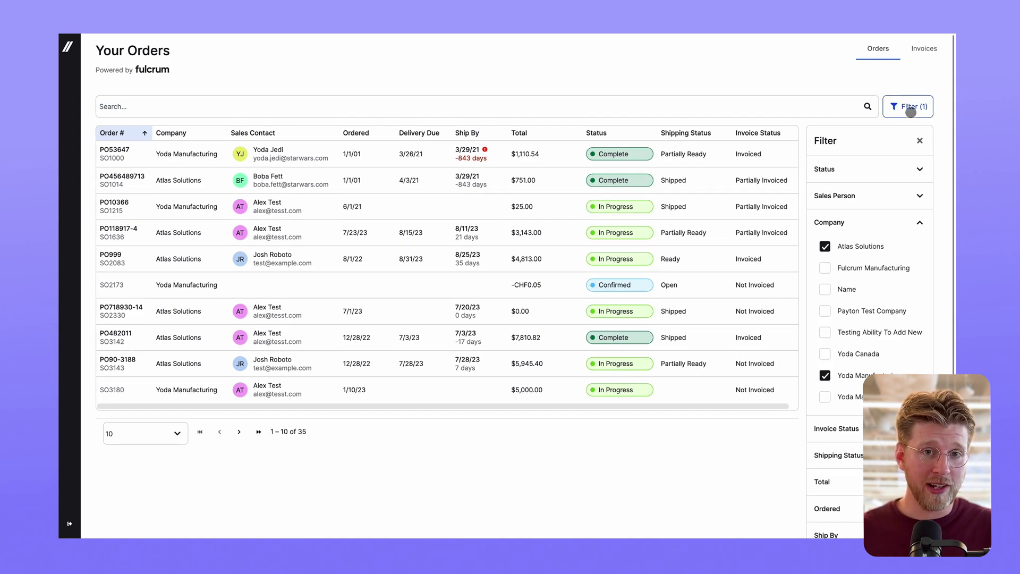
left_click(910, 169)
left_click(825, 214)
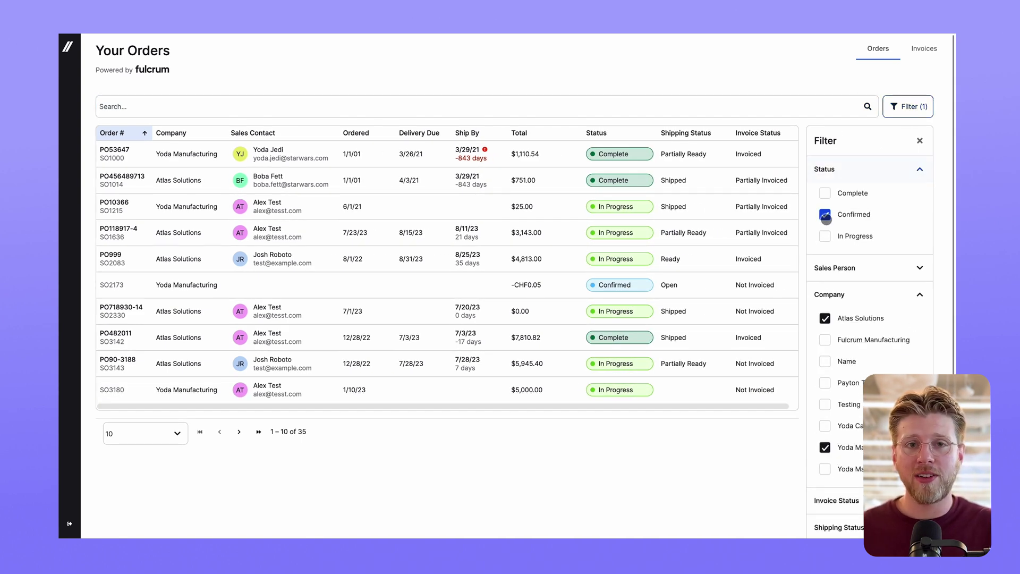
key("Escape")
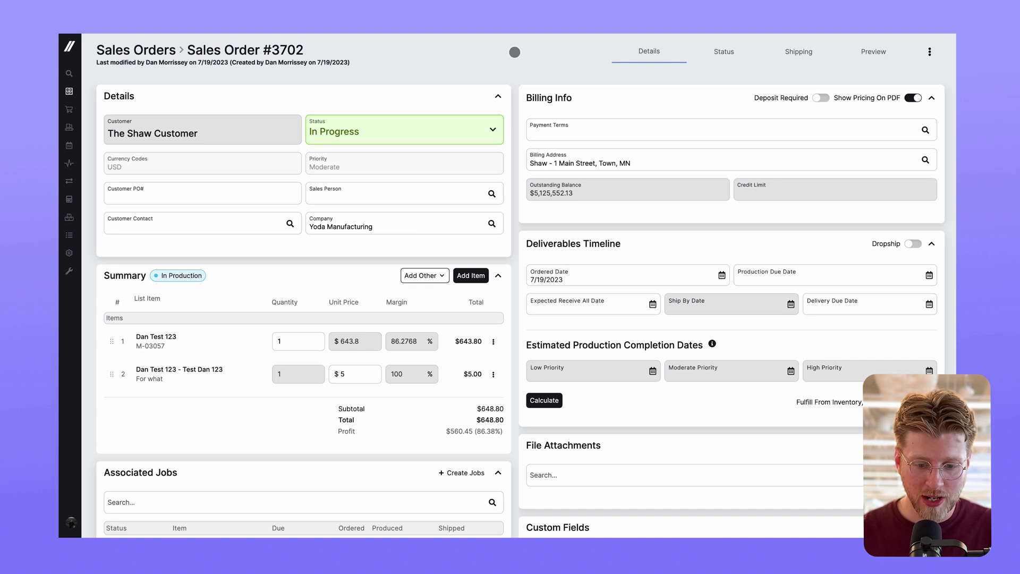
Open Sales Order #3702's audit log from Last modified and view the update details of logged changes
left_click(326, 66)
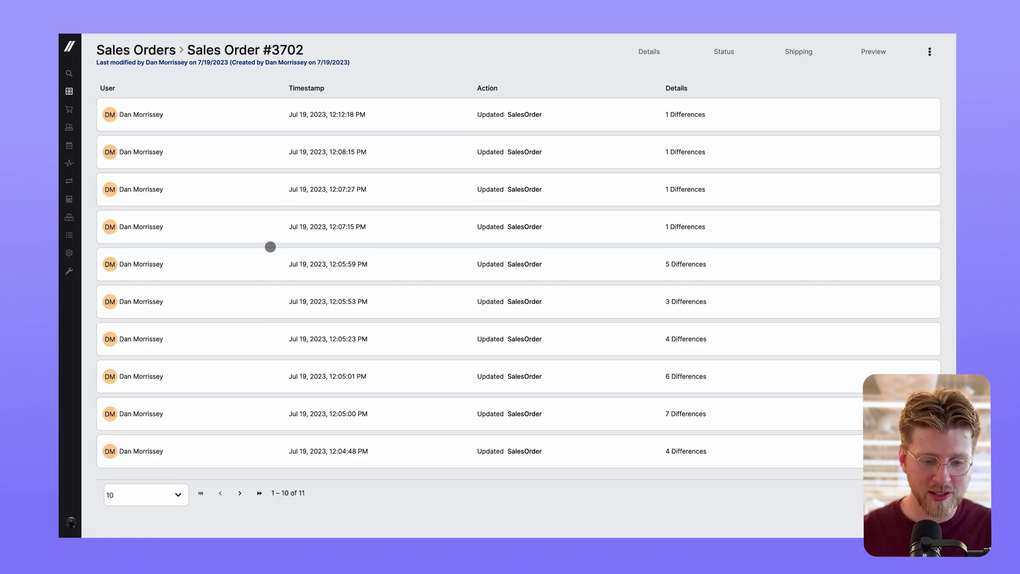
left_click(261, 264)
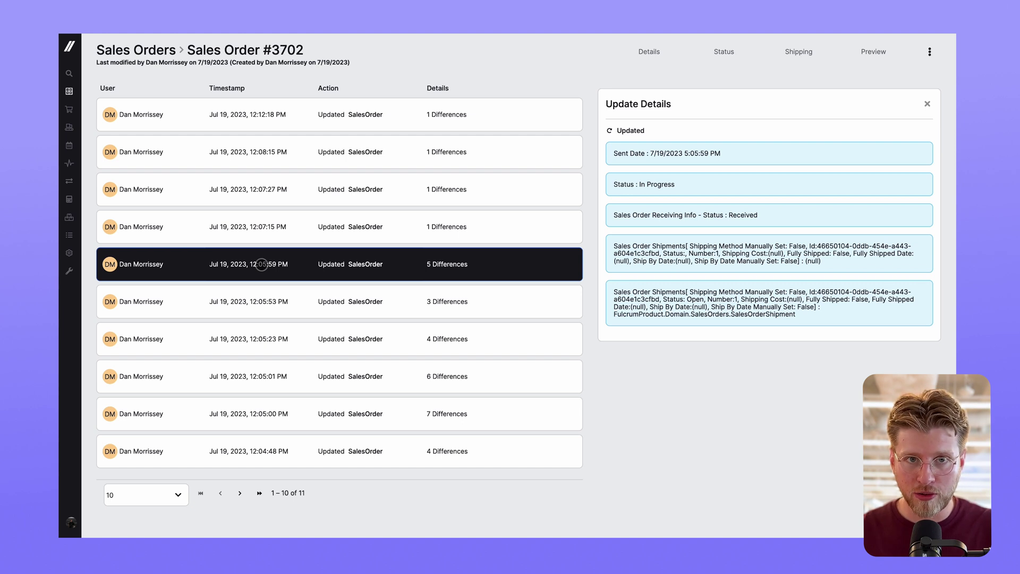
left_click(263, 307)
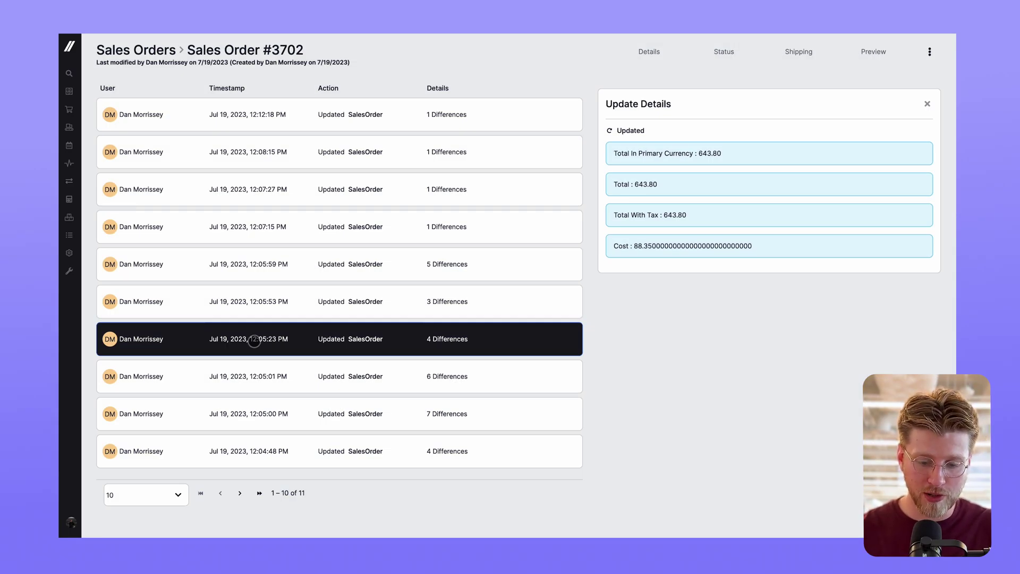
Review the Job Labels layout under Business Setup > System Data > Labels, then print Job 2040's label
left_click(71, 254)
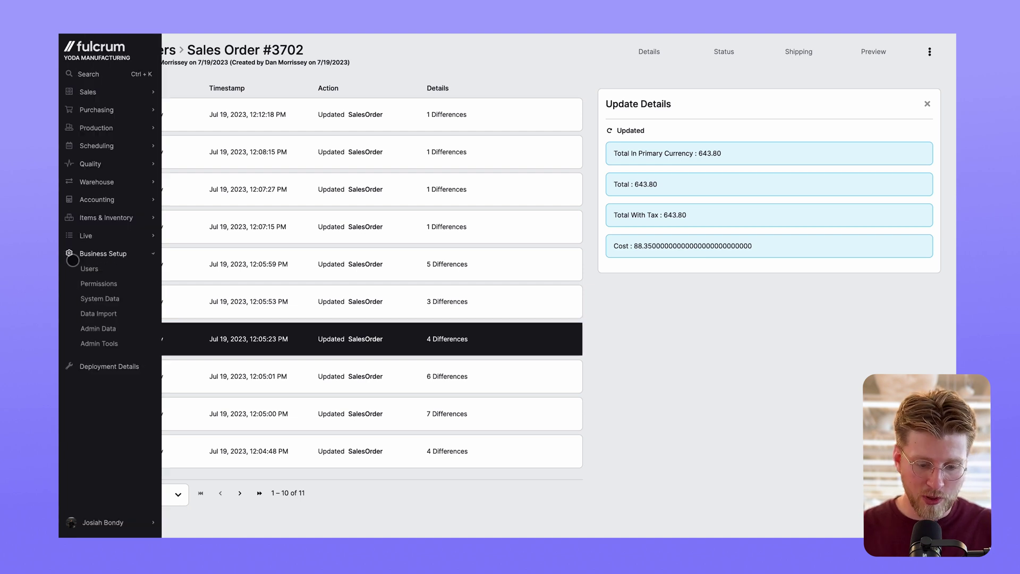
left_click(107, 299)
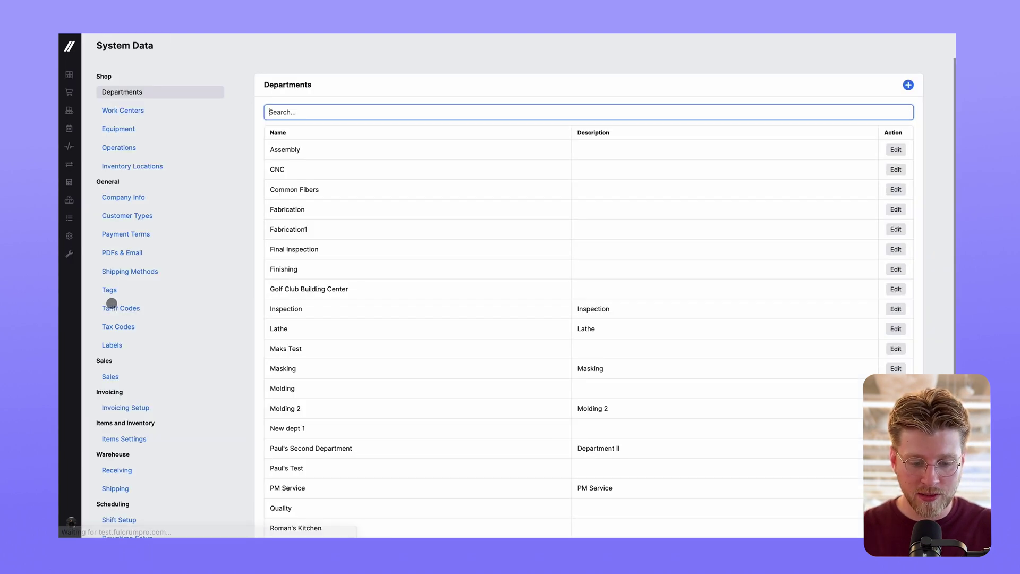
left_click(112, 344)
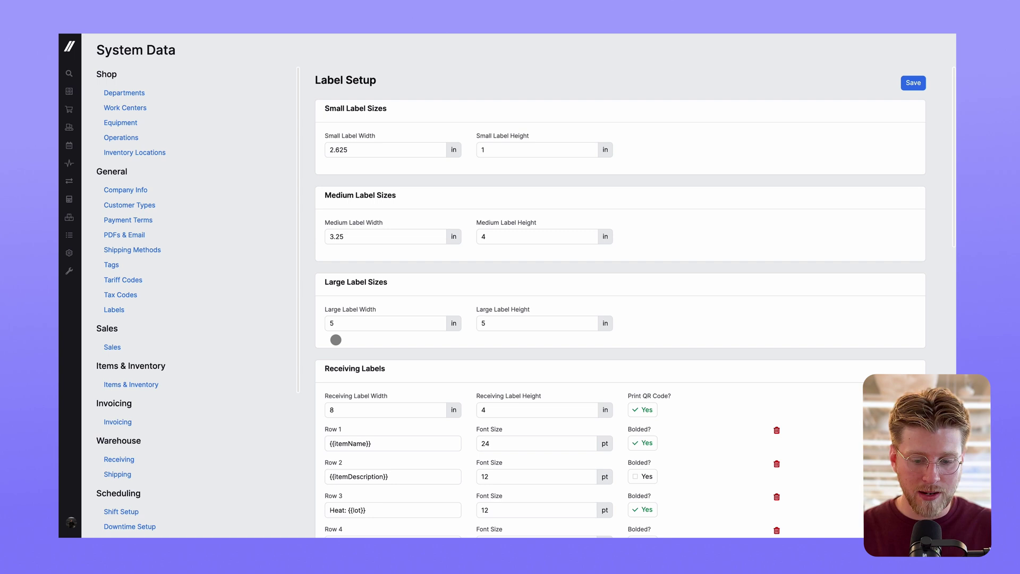
scroll(335, 339, "down", 10)
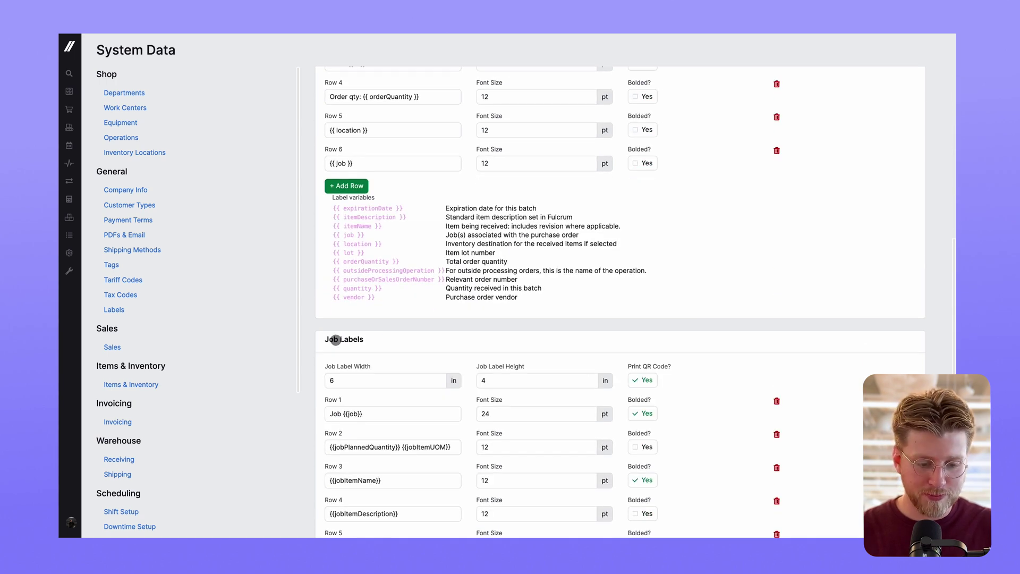
scroll(336, 339, "down", 7)
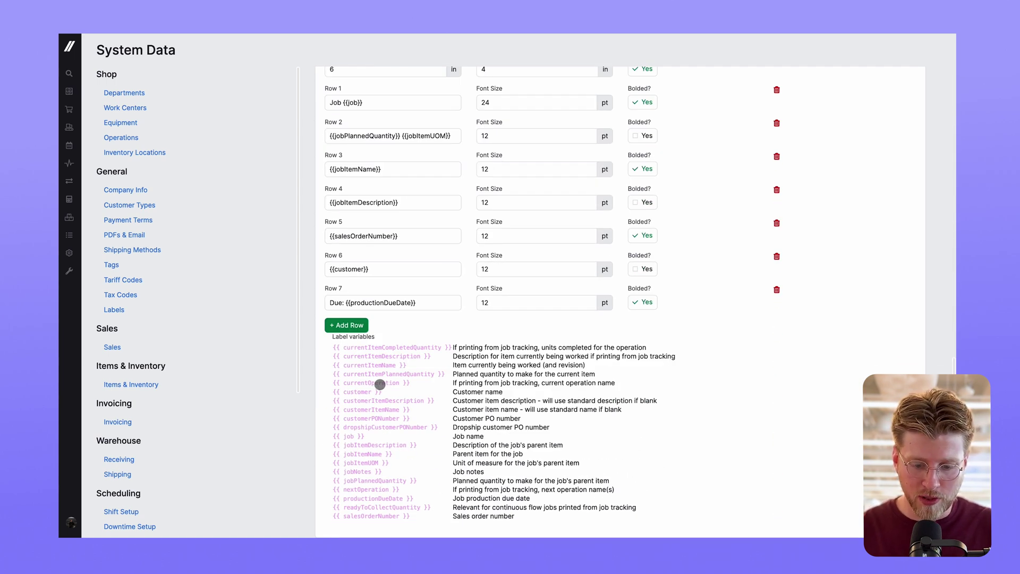
scroll(482, 389, "up", 2)
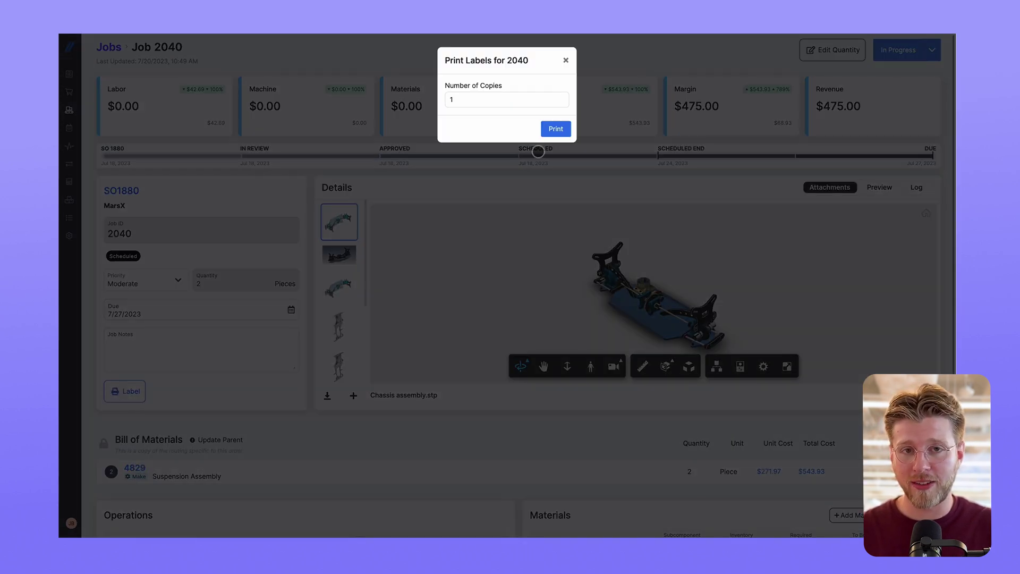
left_click(556, 126)
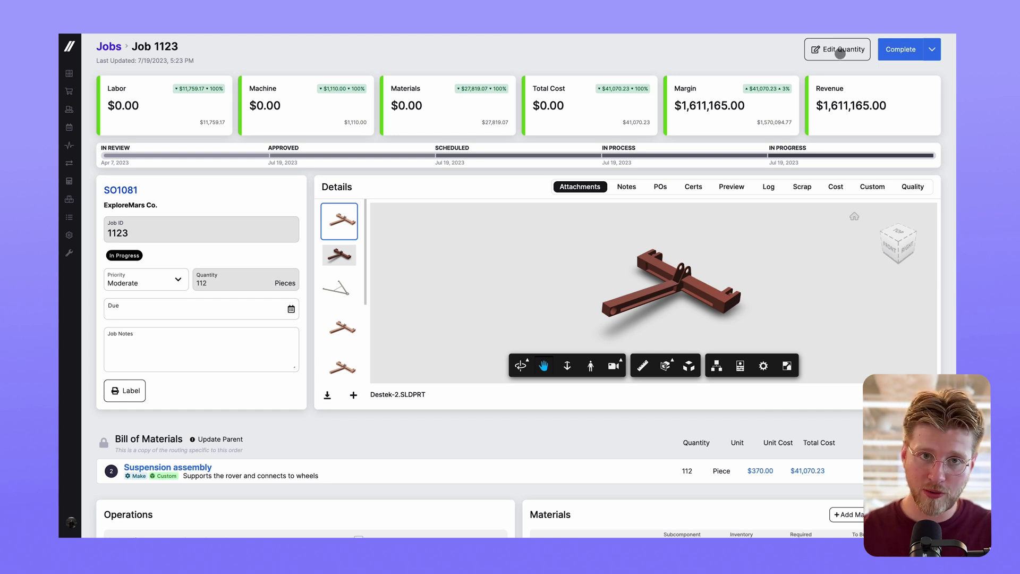
Change Job 1123's quantity from 112 to 113 and save the job
left_click(839, 53)
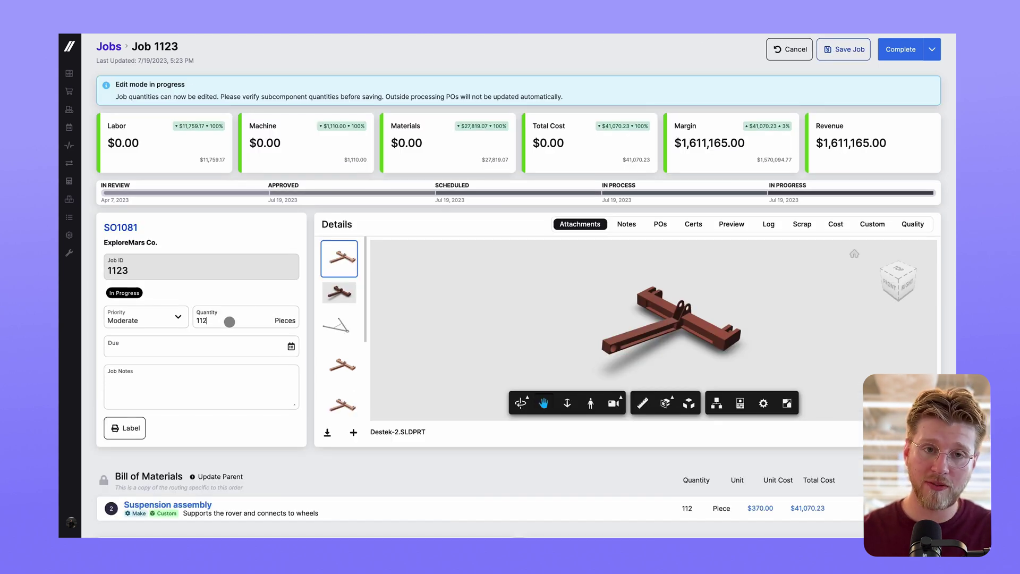
type("3")
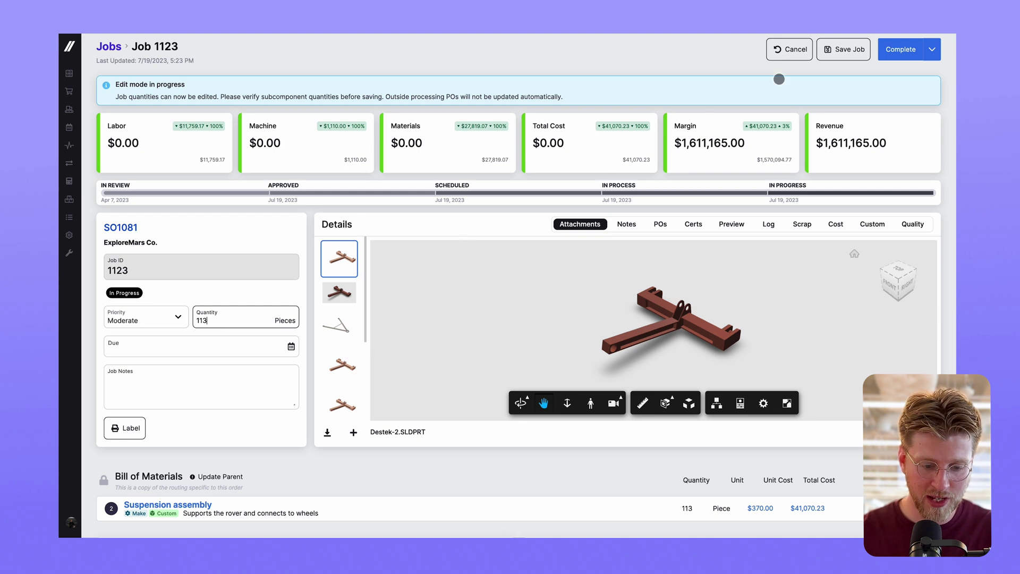
left_click(837, 51)
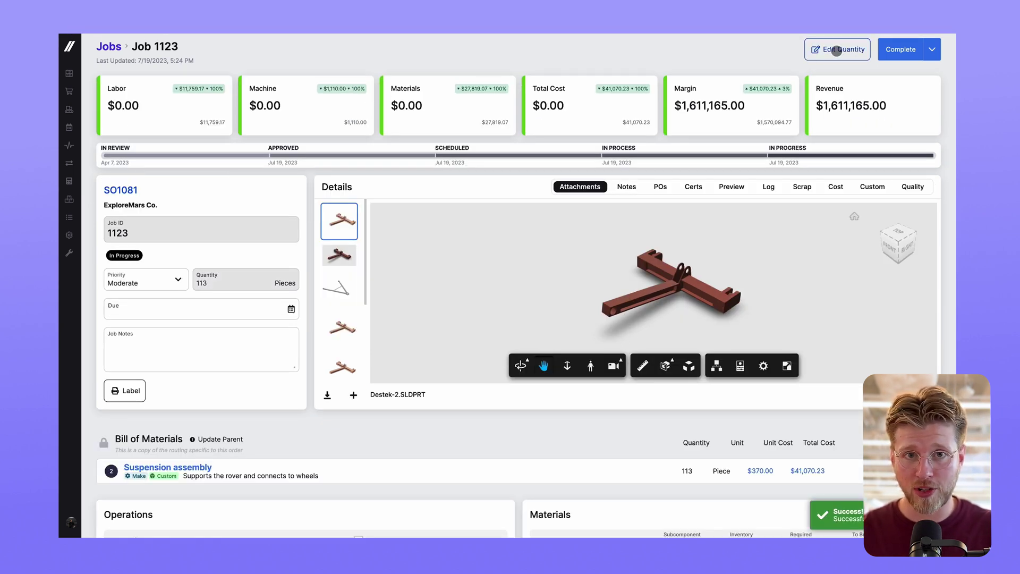
Expand Job 1123's Paint operation to show its instructions and purchase order details
scroll(837, 51, "down", 5)
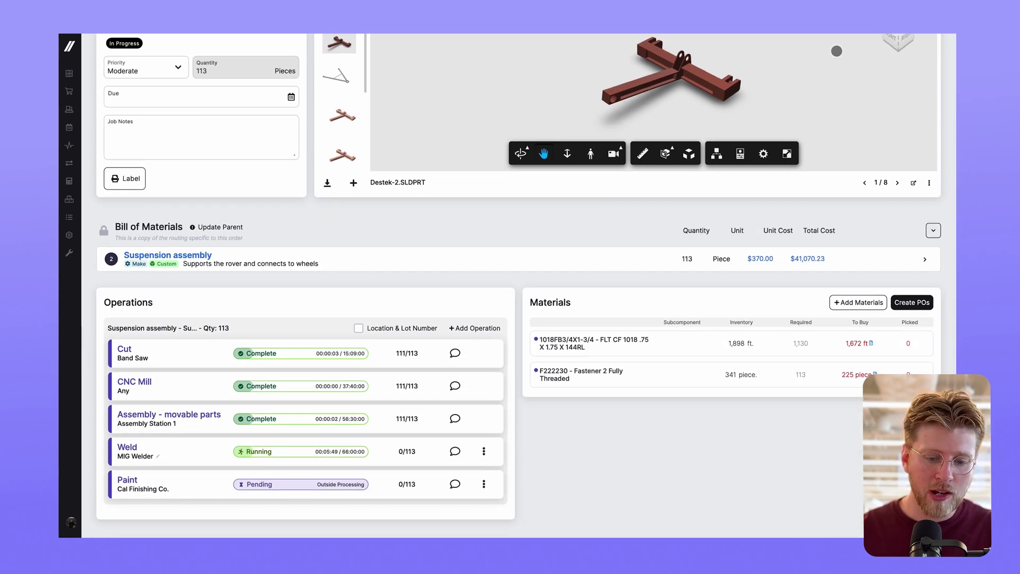
left_click(196, 483)
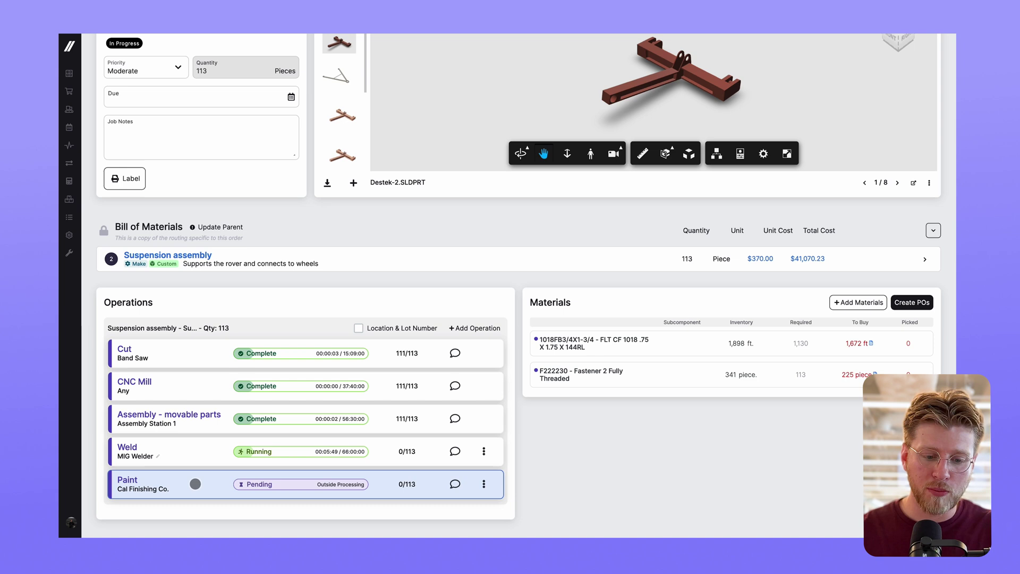
scroll(196, 483, "down", 4)
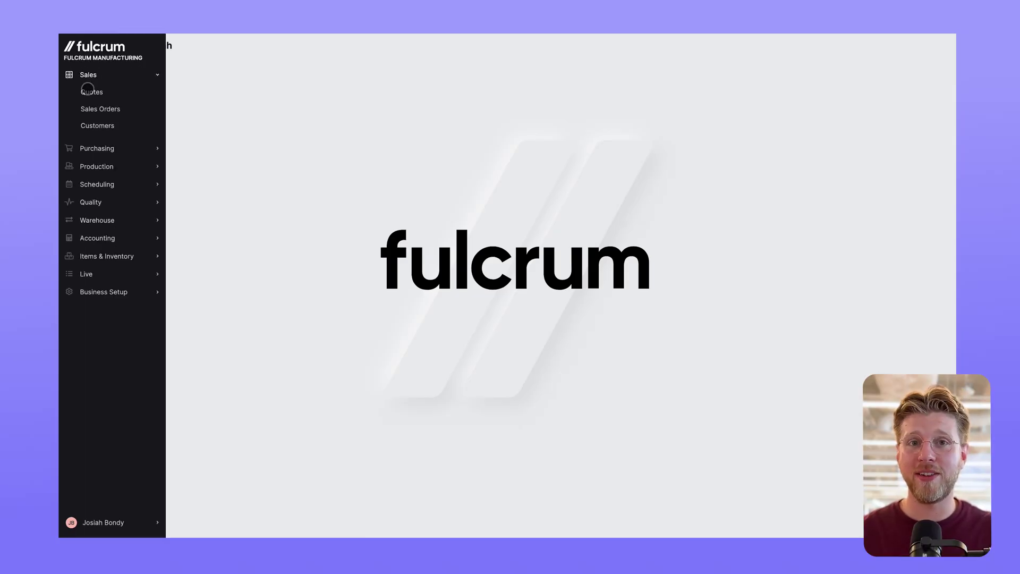
Filter Sales > Quotes to High priority and the Won status, leaving two quotes
left_click(92, 92)
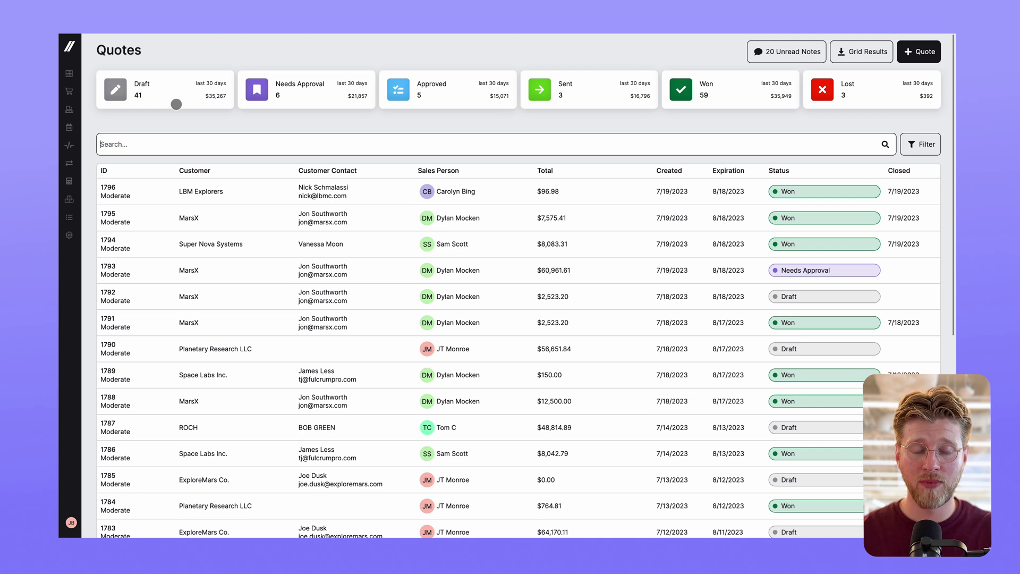
left_click(927, 148)
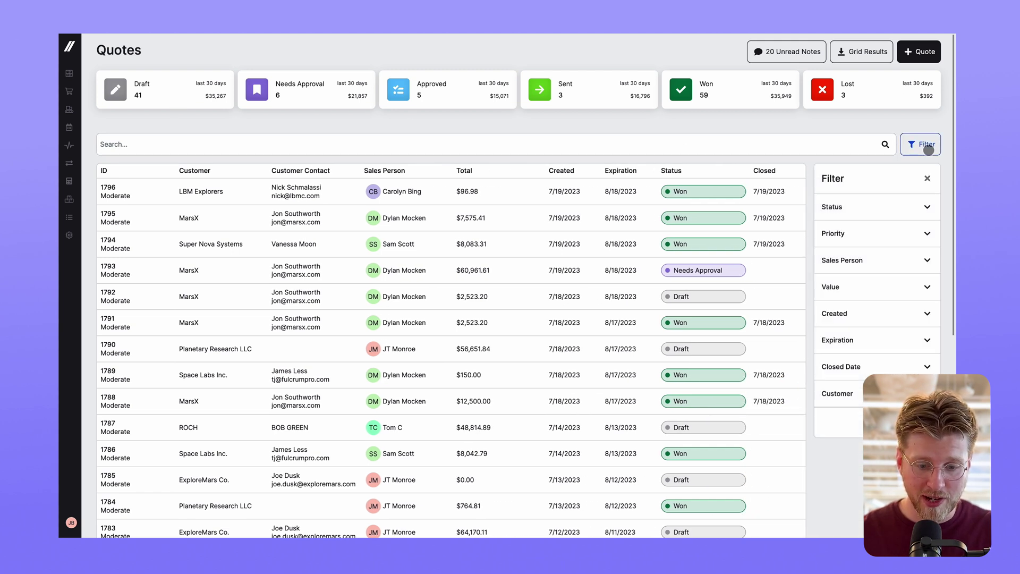
left_click(907, 238)
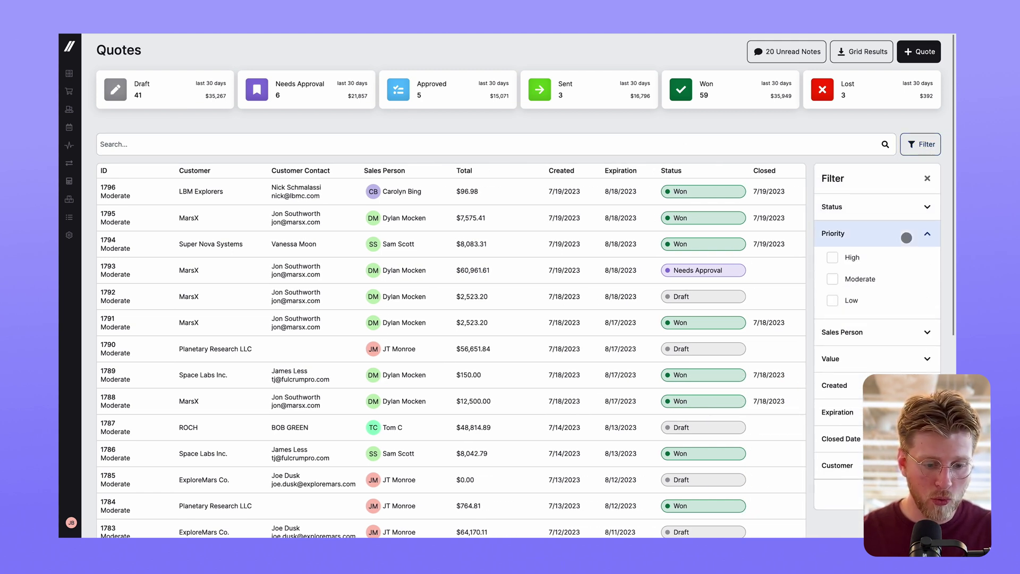
left_click(832, 258)
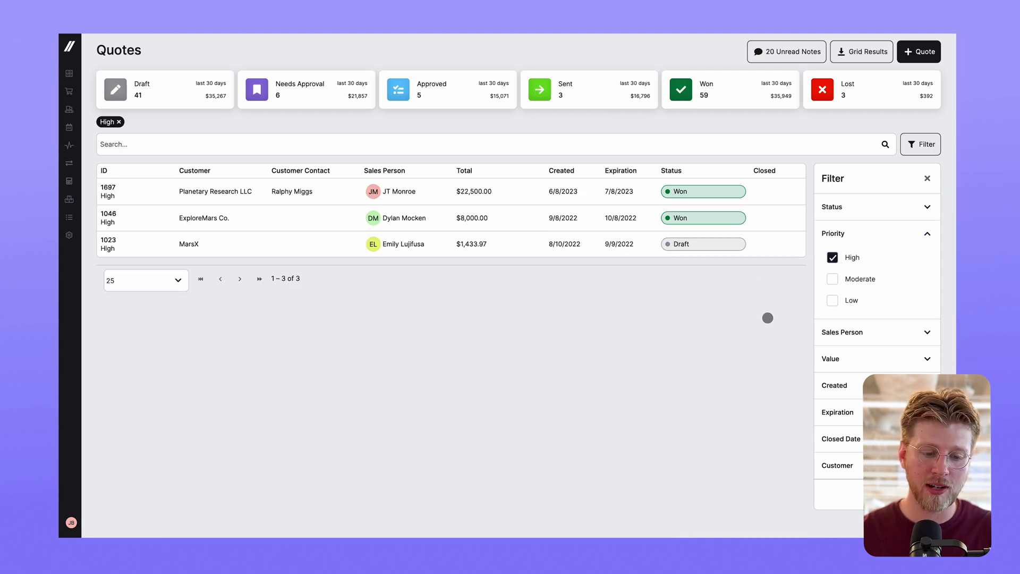
left_click(723, 94)
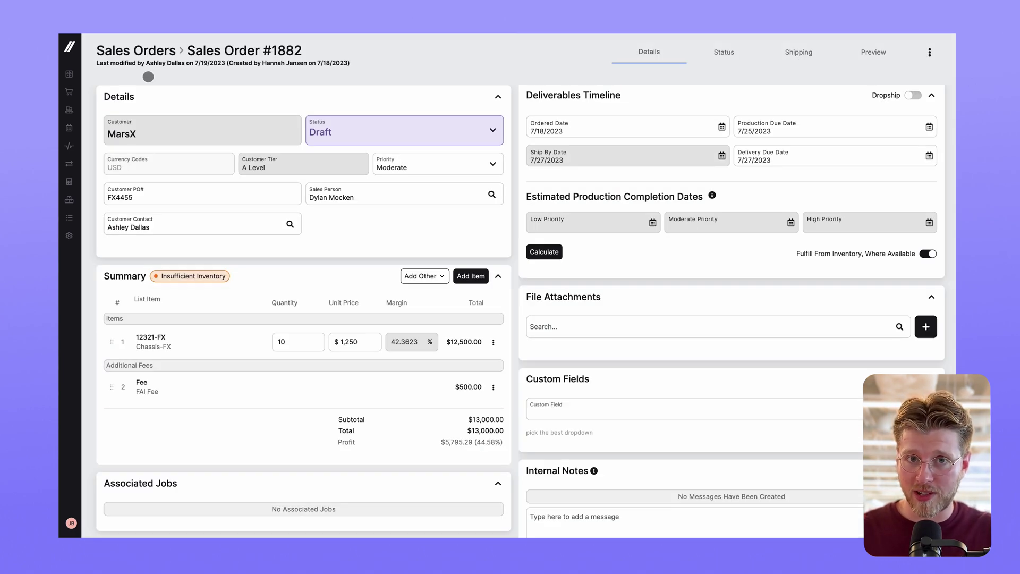
Open the 12321-FX line item's details, view its BOM/Routing, then cancel without changes
left_click(211, 346)
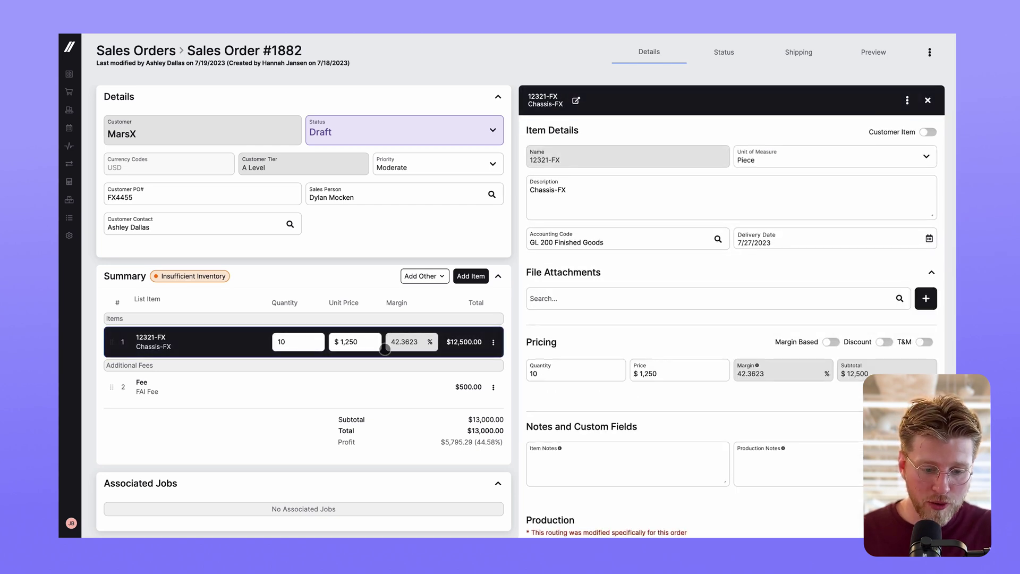
scroll(747, 358, "down", 5)
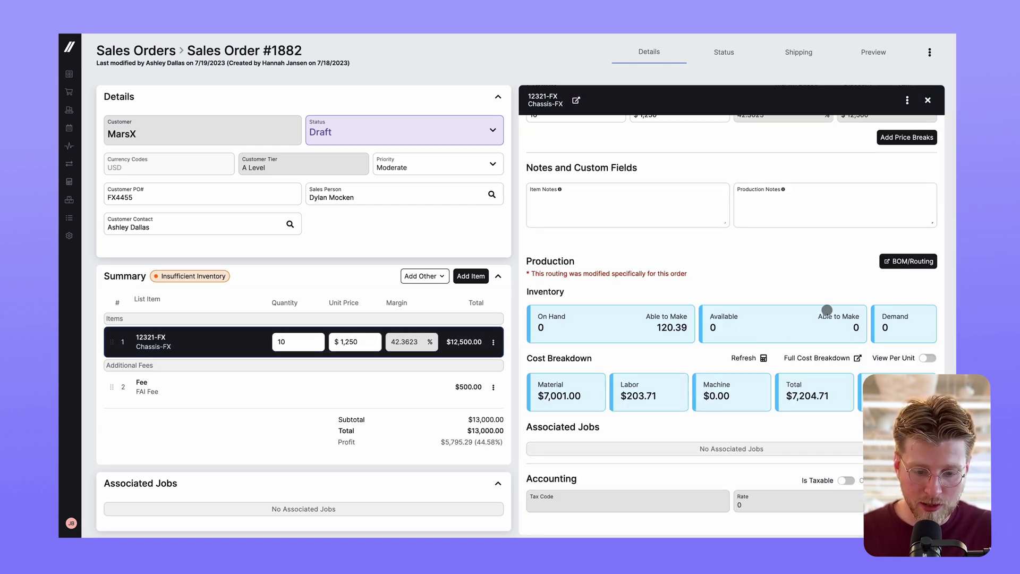
left_click(898, 263)
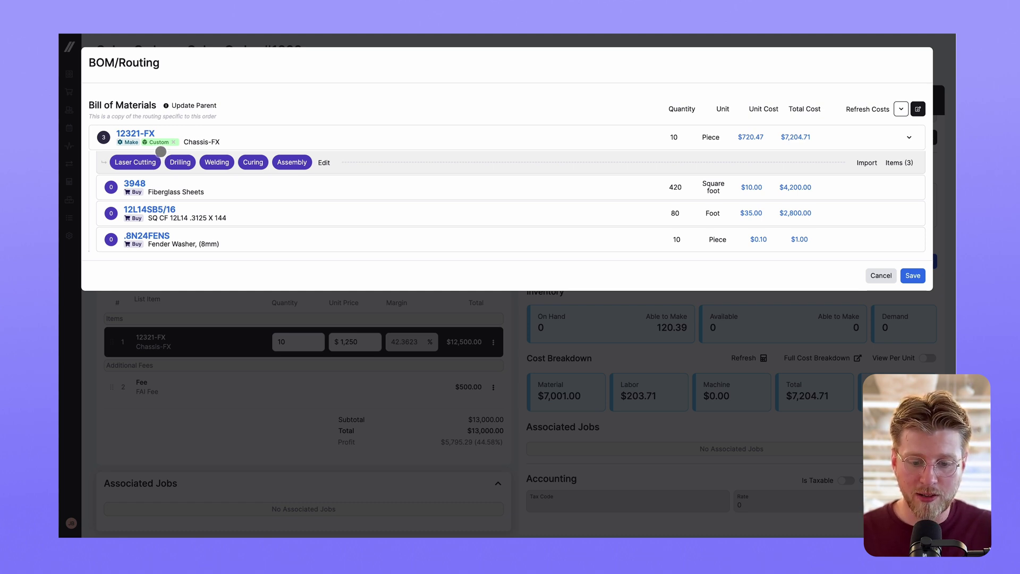
left_click(878, 275)
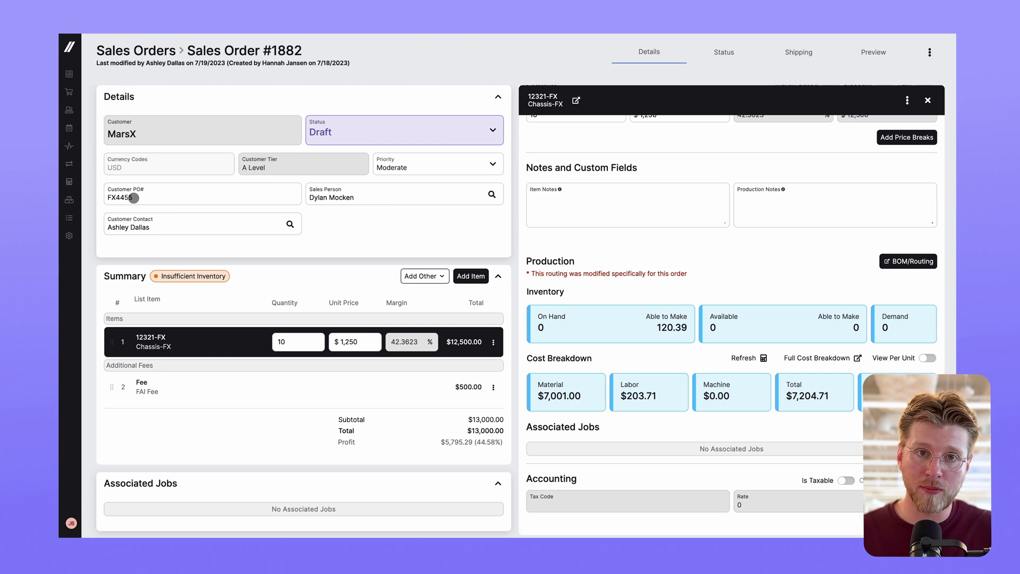
Open the Chassis item and check the SO1524 badge showing its 8 reserved pieces
left_click(90, 215)
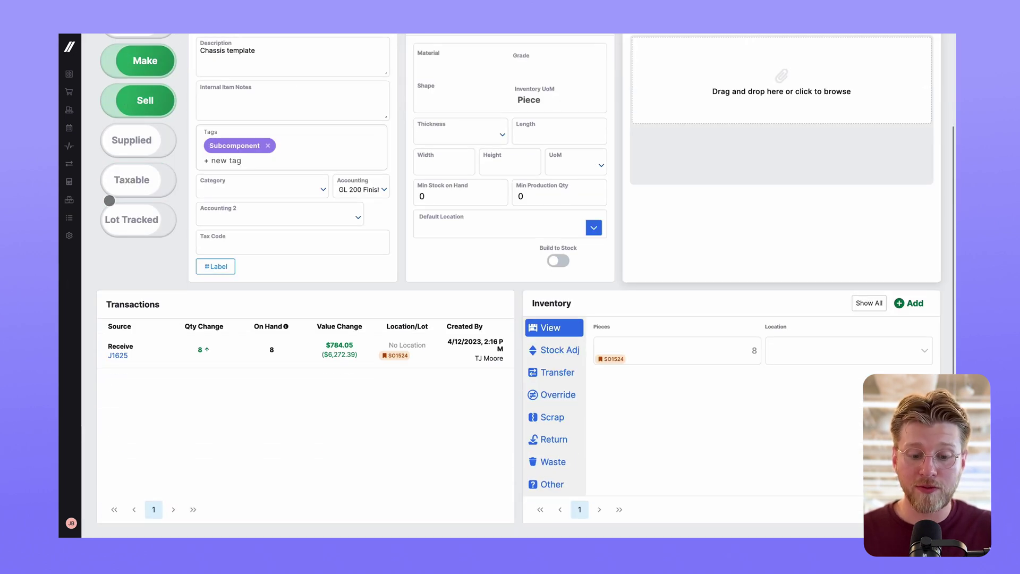
mouse_move(394, 355)
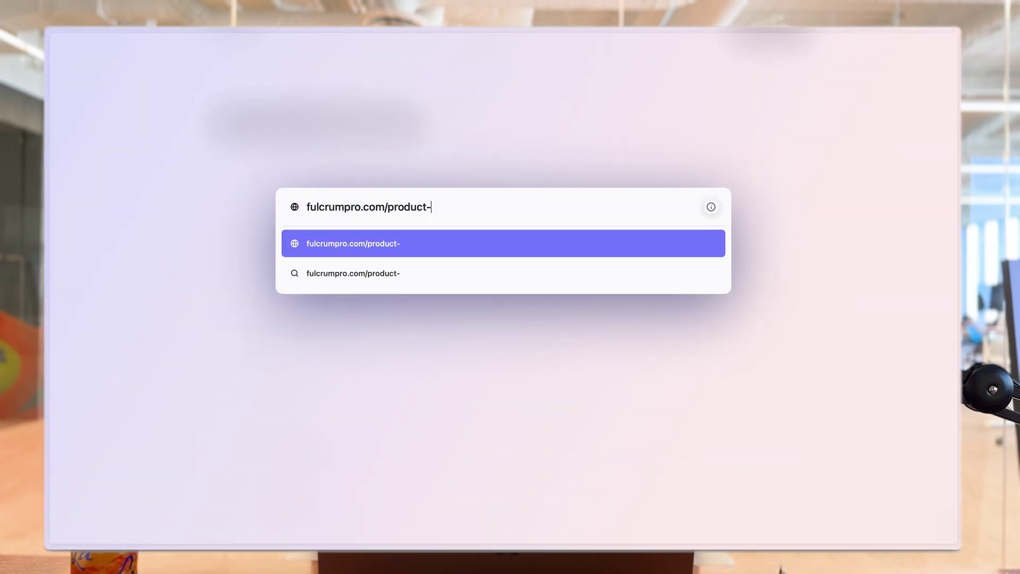
Load fulcrumpro.com/product-updates and scroll to the 'PO Info on Outside Processing Operations' post
type("uct-upd")
key("Return")
scroll(102, 343, "down", 20)
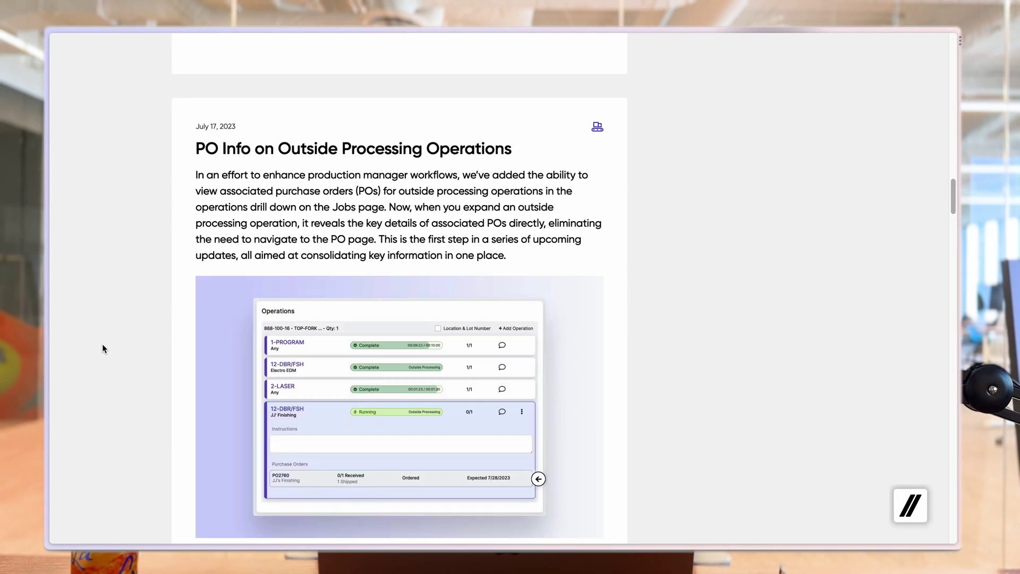